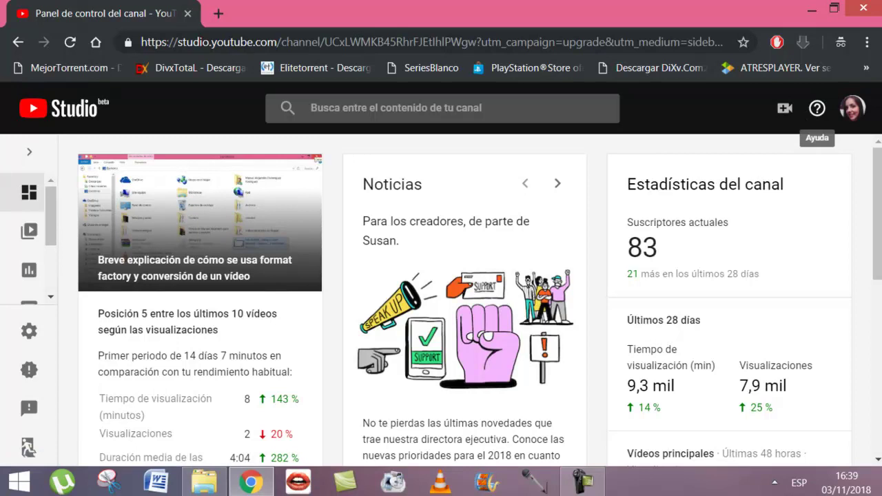
Step: View the help panel and the account menu, closing each after viewing
left_click(818, 108)
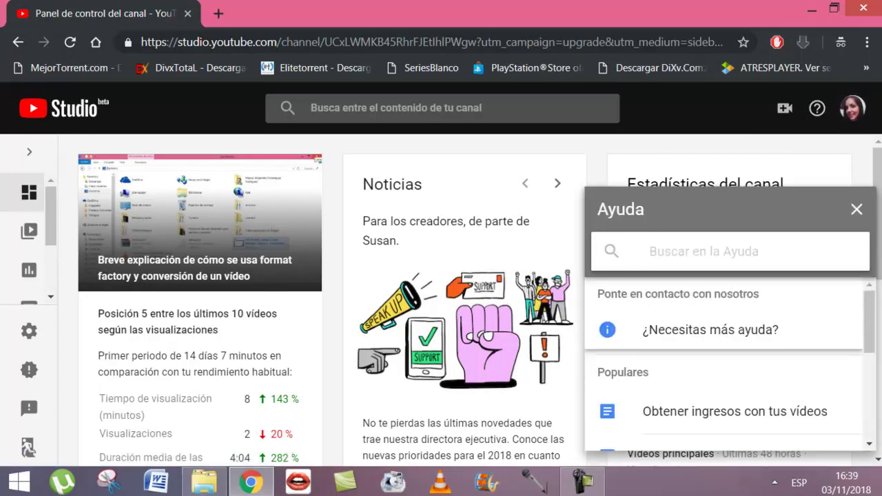
key("Escape")
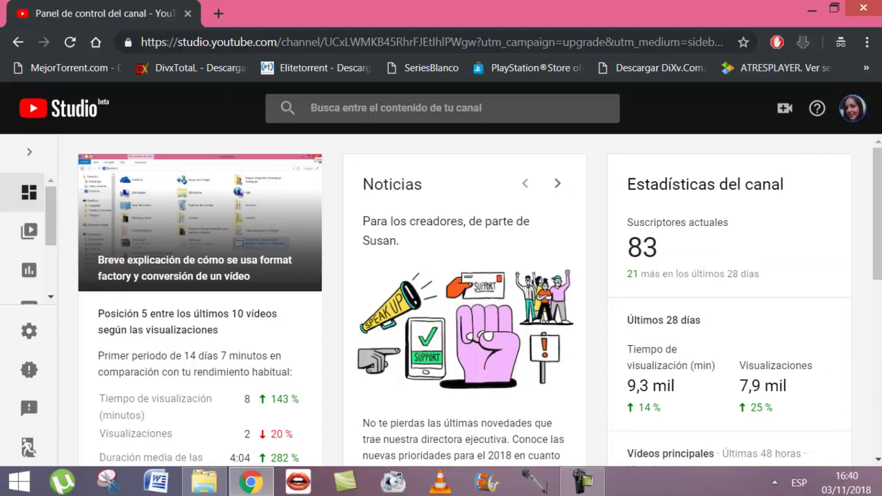
left_click(853, 109)
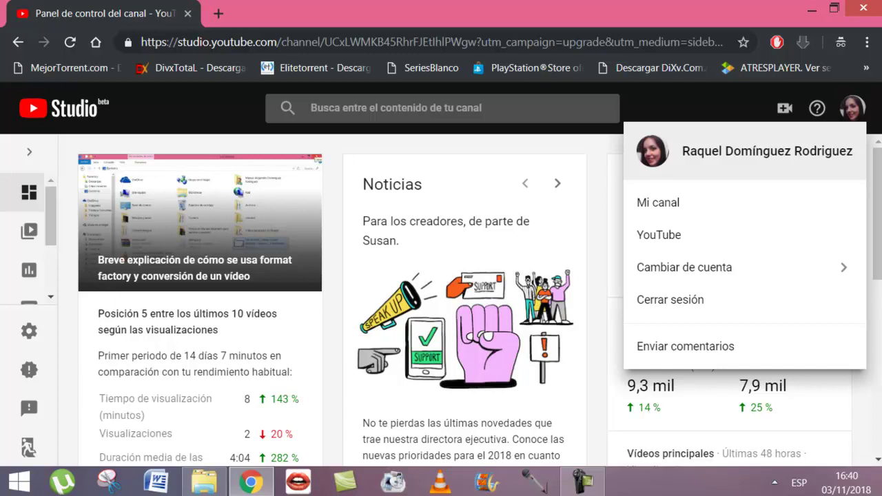
key("Escape")
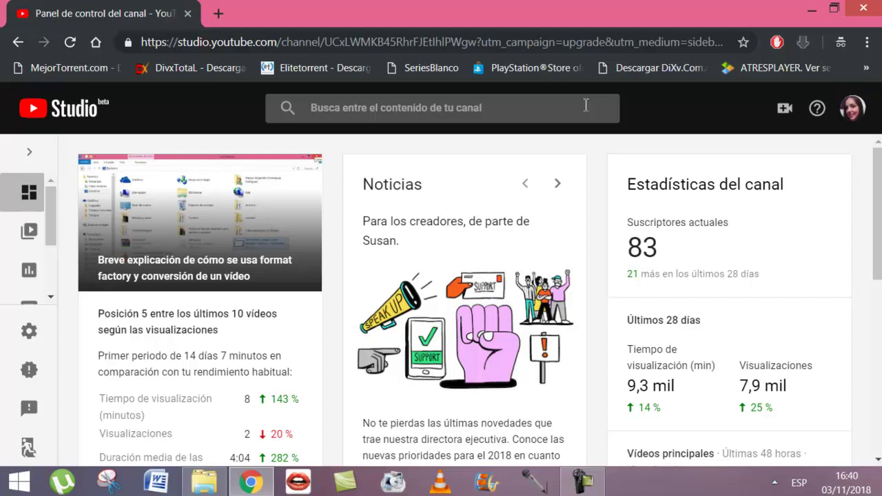
Step: Open the channel's list of uploaded videos, dismiss the information tip and look over the list
left_click(29, 231)
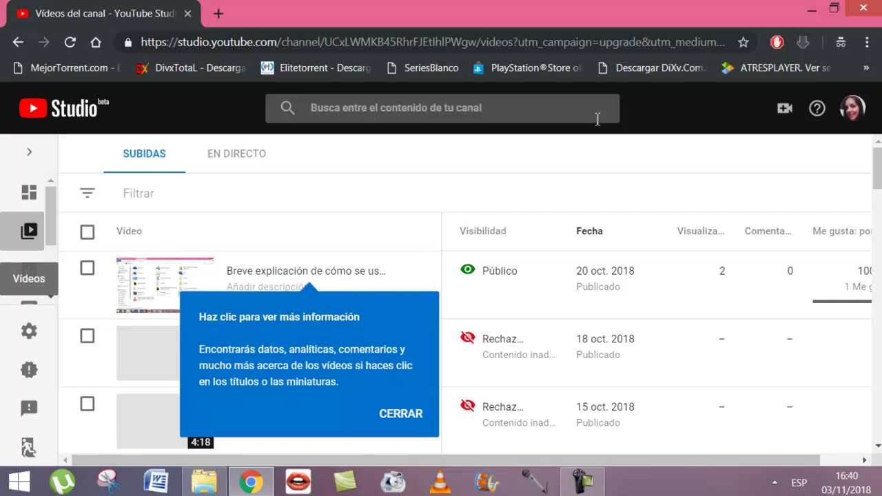
scroll(598, 119, "down", 3)
scroll(597, 120, "up", 2)
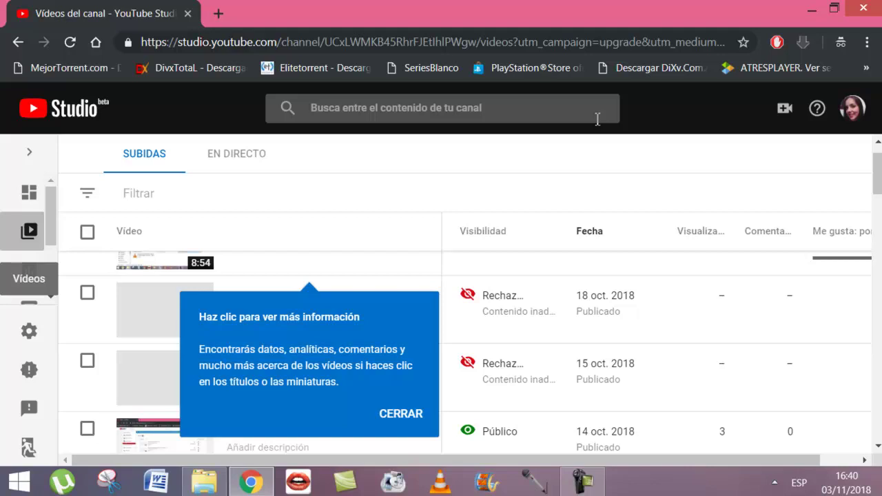
key("Return")
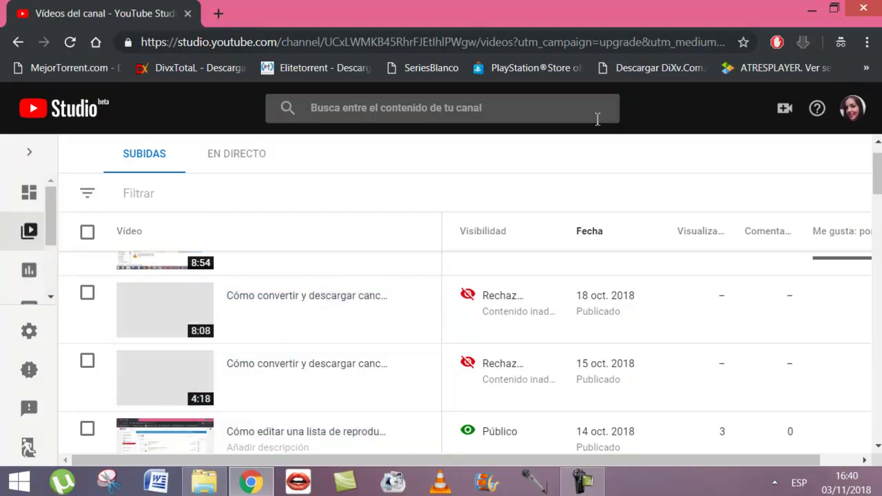
scroll(598, 119, "up", 1)
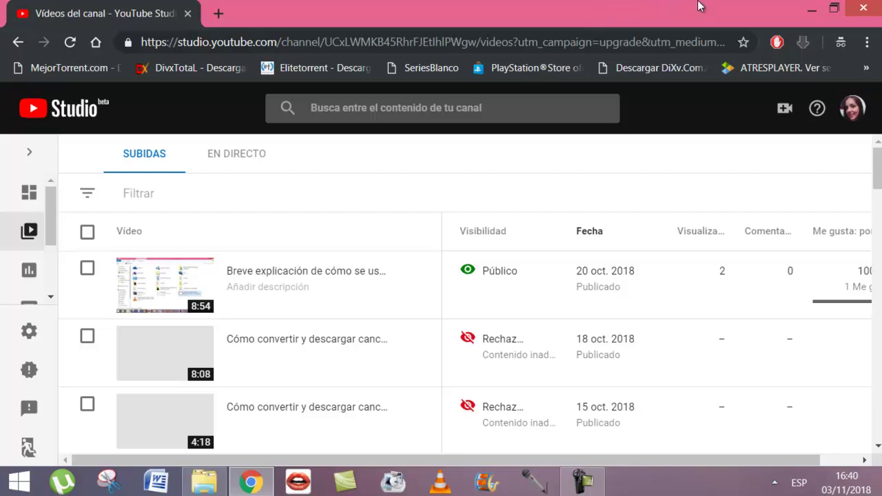
Step: Open the details of the video "Breve explicación de cómo se usa format factory y conversión de un vídeo" and dismiss both introductory tips
key("Return")
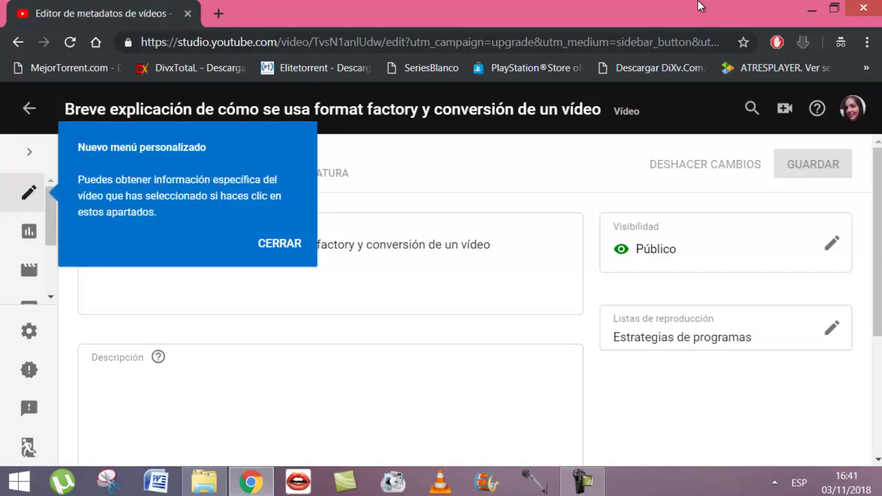
key("Return")
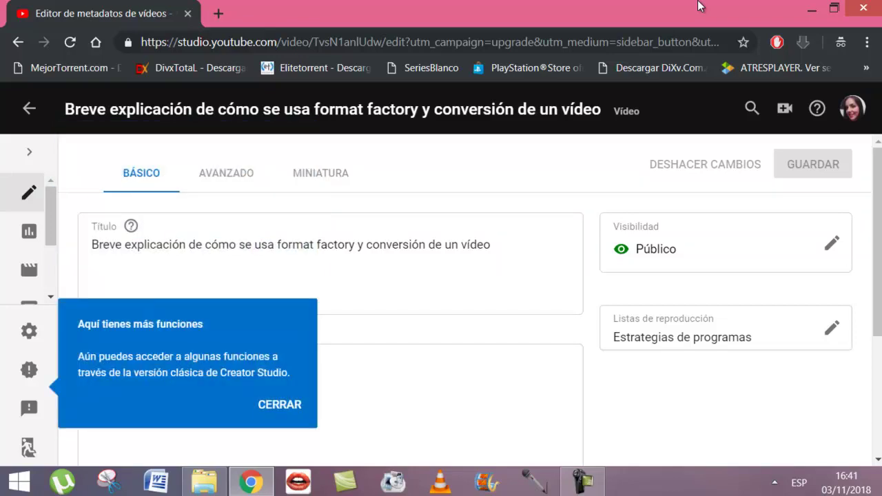
key("Return")
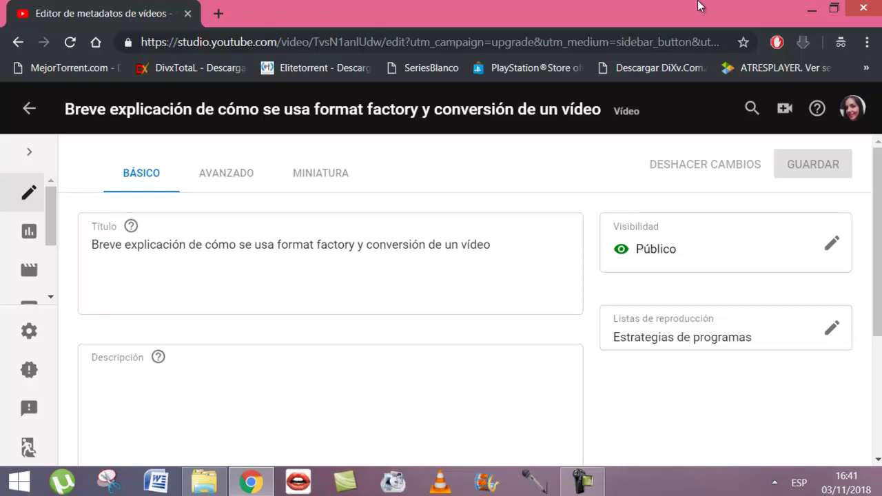
Step: Examine the video's basic details, from the title and visibility down to the description and tags fields
key("Down")
key("Down")
key("Down")
key("Down")
key("Down")
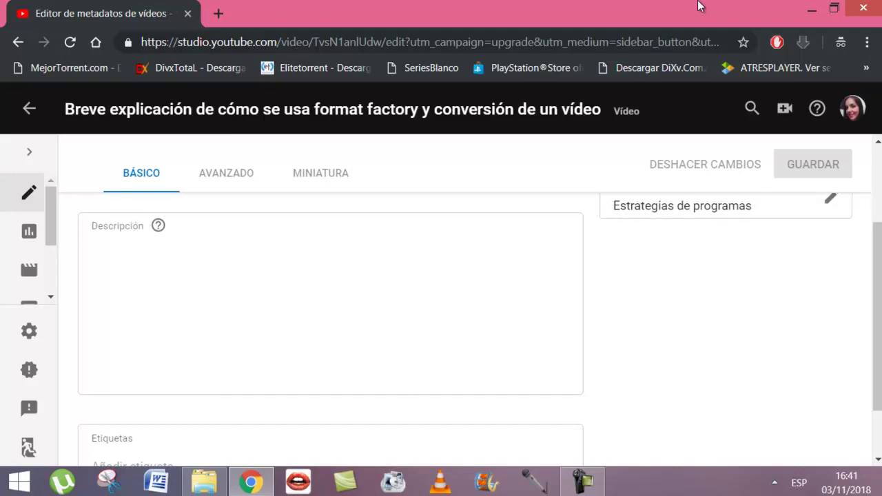
key("Up")
key("Up")
key("Up")
key("Up")
key("Up")
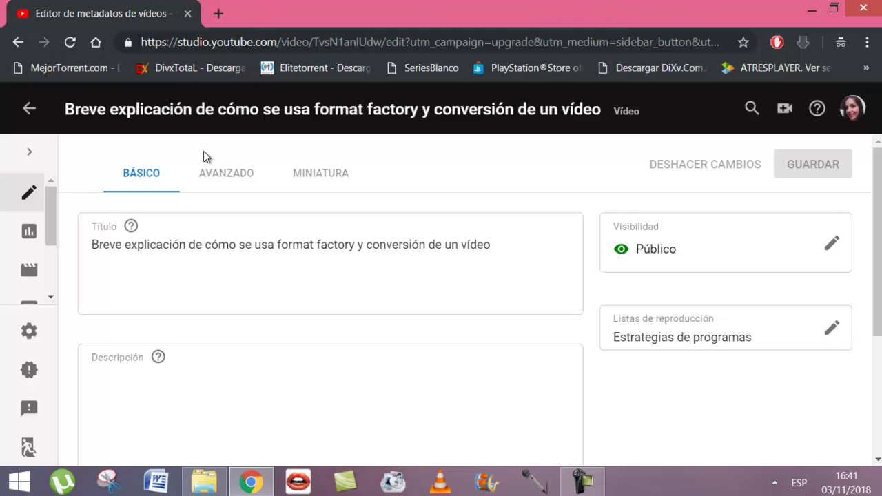
Step: View the video's analytics overview, and examine the preview, additional options and timeline in the video editor
left_click(29, 231)
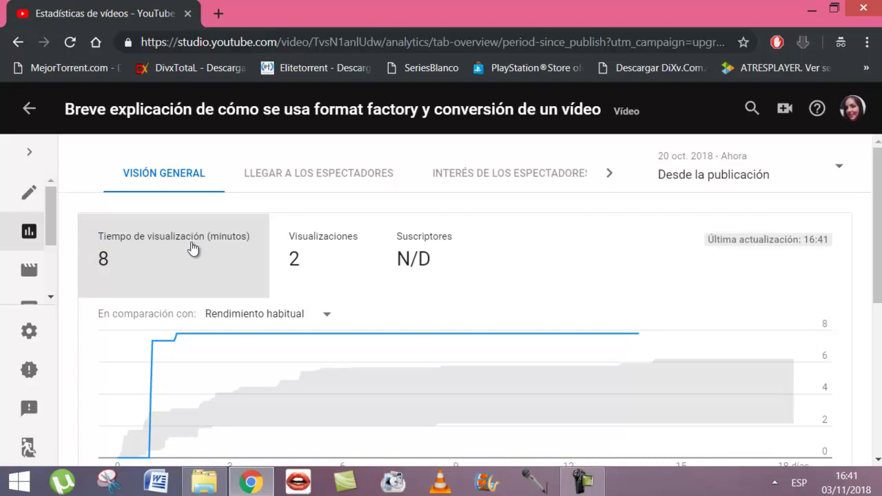
mouse_move(225, 250)
left_click(27, 283)
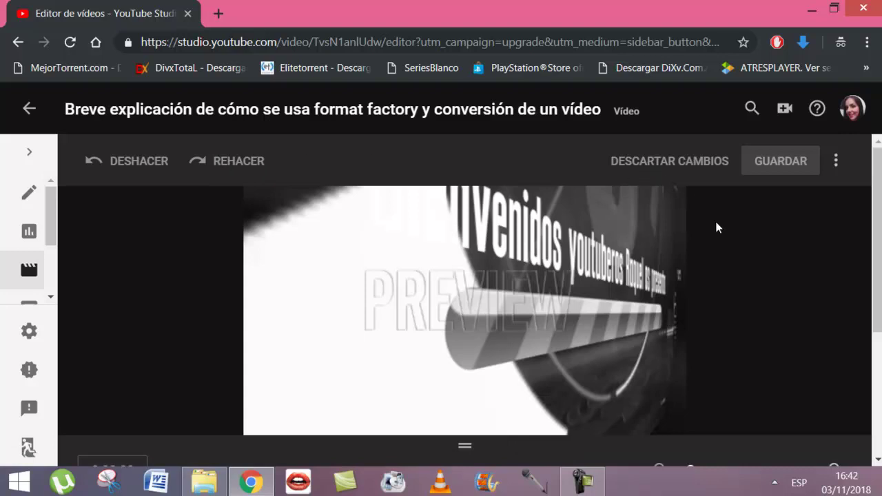
scroll(717, 227, "down", 3)
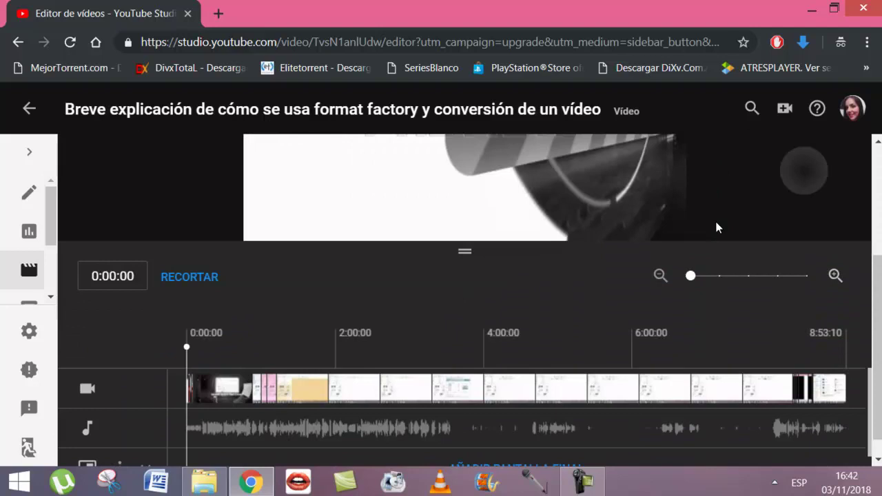
scroll(716, 227, "up", 3)
key("Return")
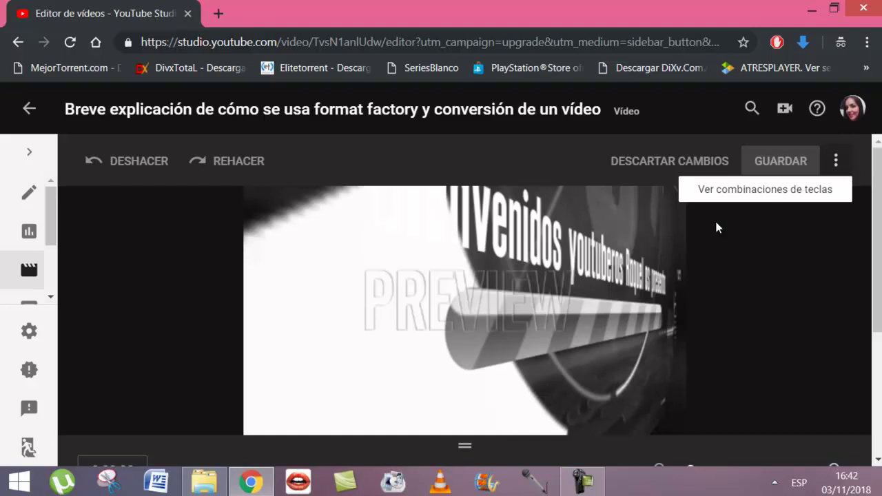
scroll(717, 228, "down", 3)
scroll(717, 228, "down", 1)
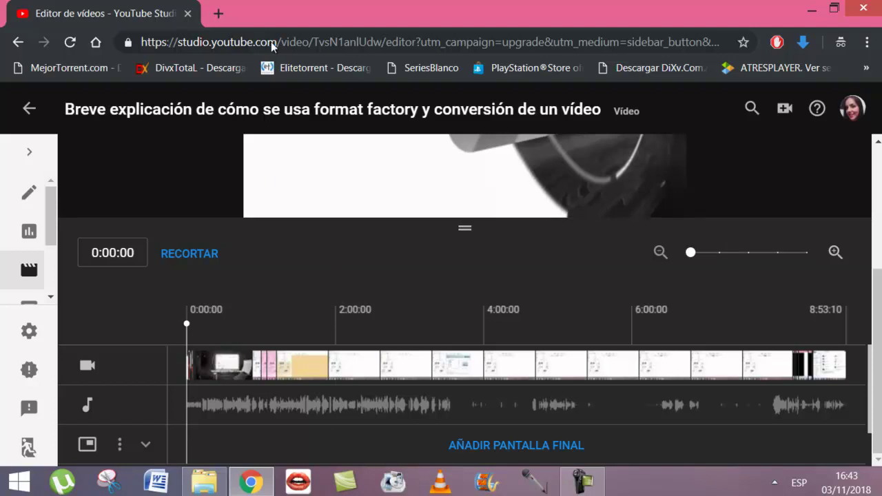
Step: Open the video's public comments
left_click_drag(51, 205, 51, 243)
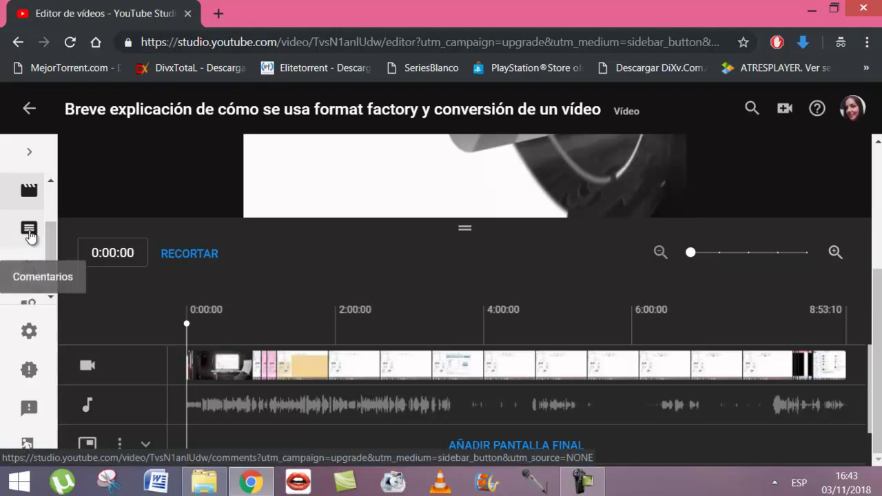
left_click(30, 236)
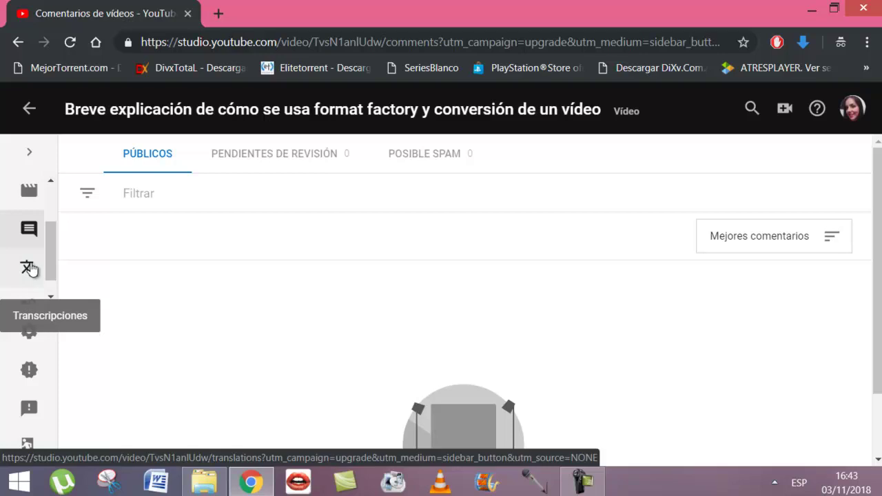
Step: Look at the extra functions offered in classic Creator Studio, view the video's cards page (Tarjetas) and close it again
left_click(51, 296)
left_click(33, 294)
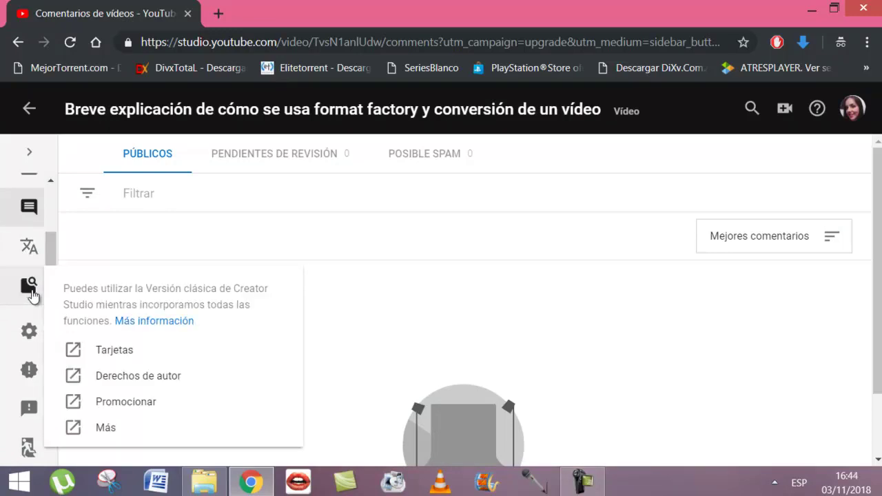
left_click(33, 295)
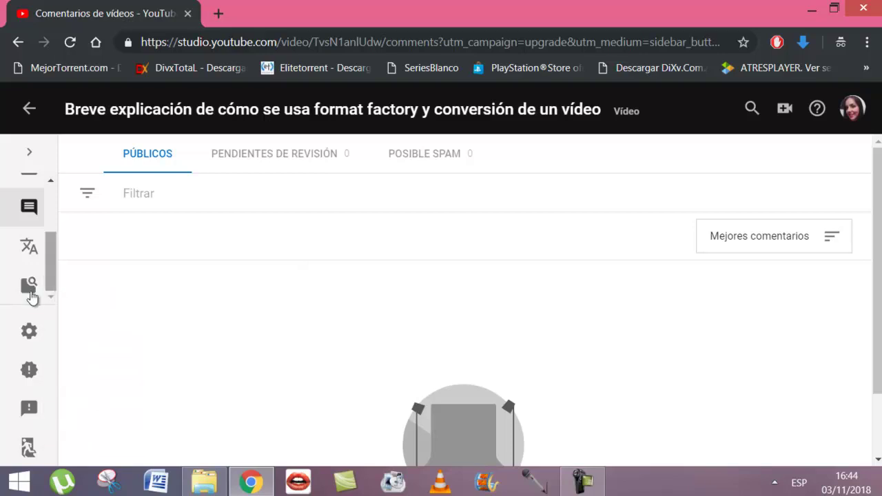
left_click(31, 295)
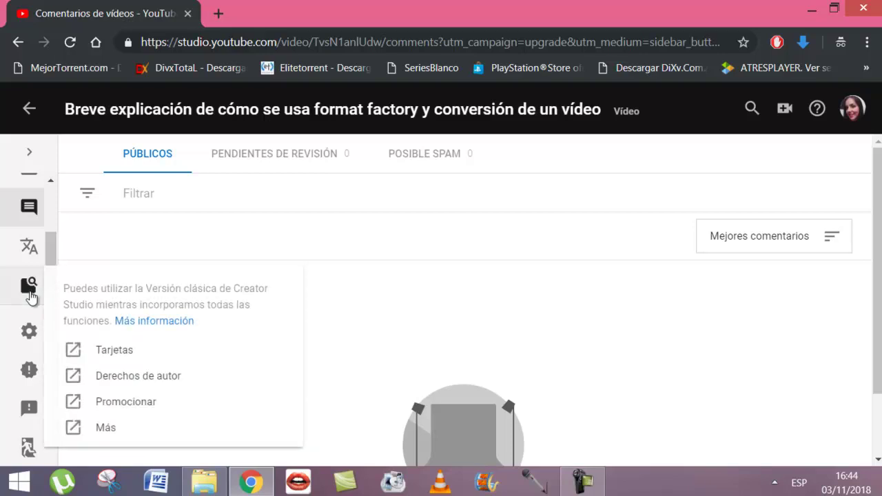
left_click(114, 351)
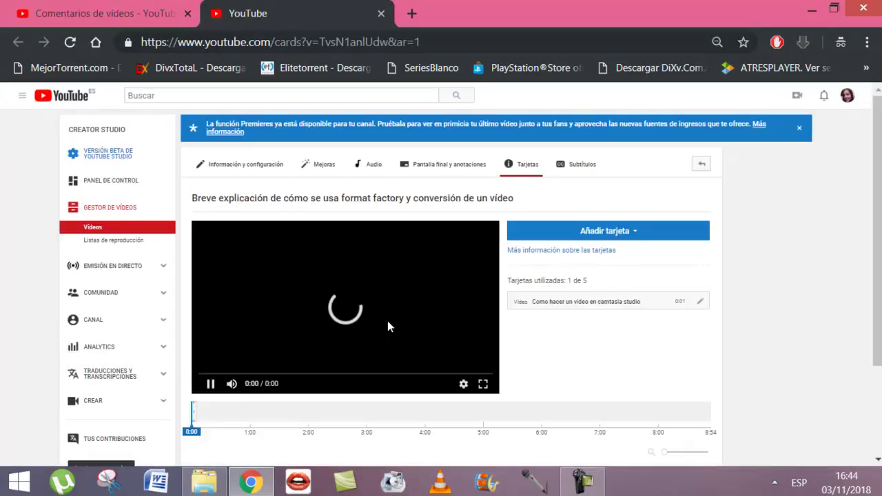
left_click(382, 13)
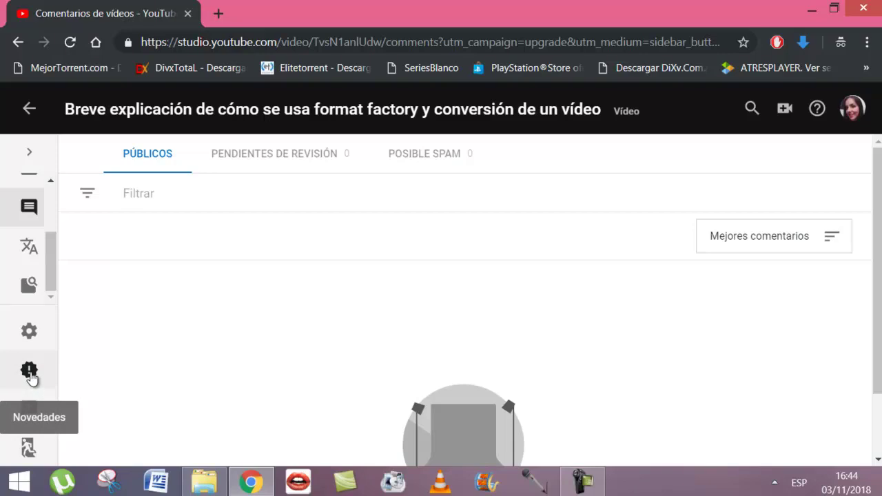
Step: Leave the beta for the classic version of Creator Studio, skipping the feedback survey
left_click(30, 447)
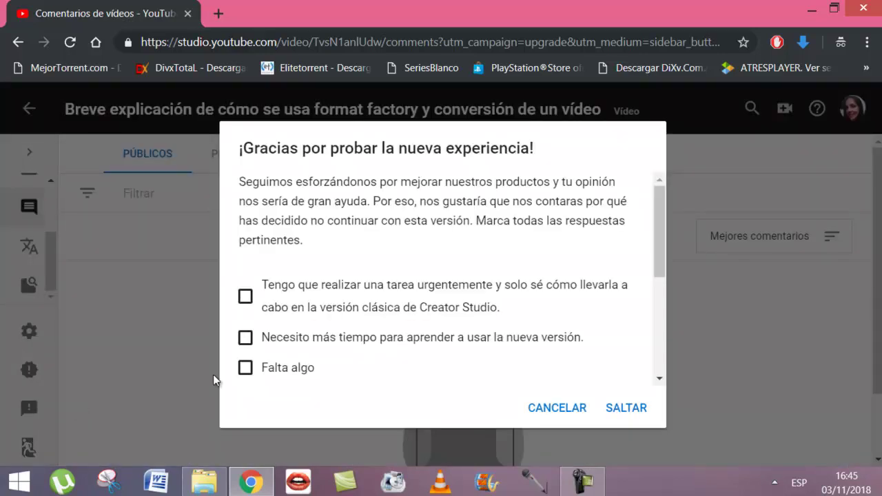
left_click(622, 408)
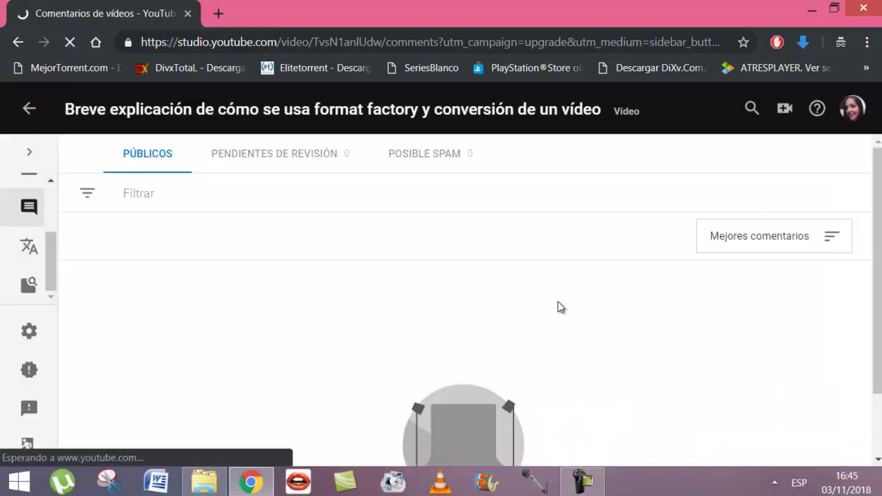